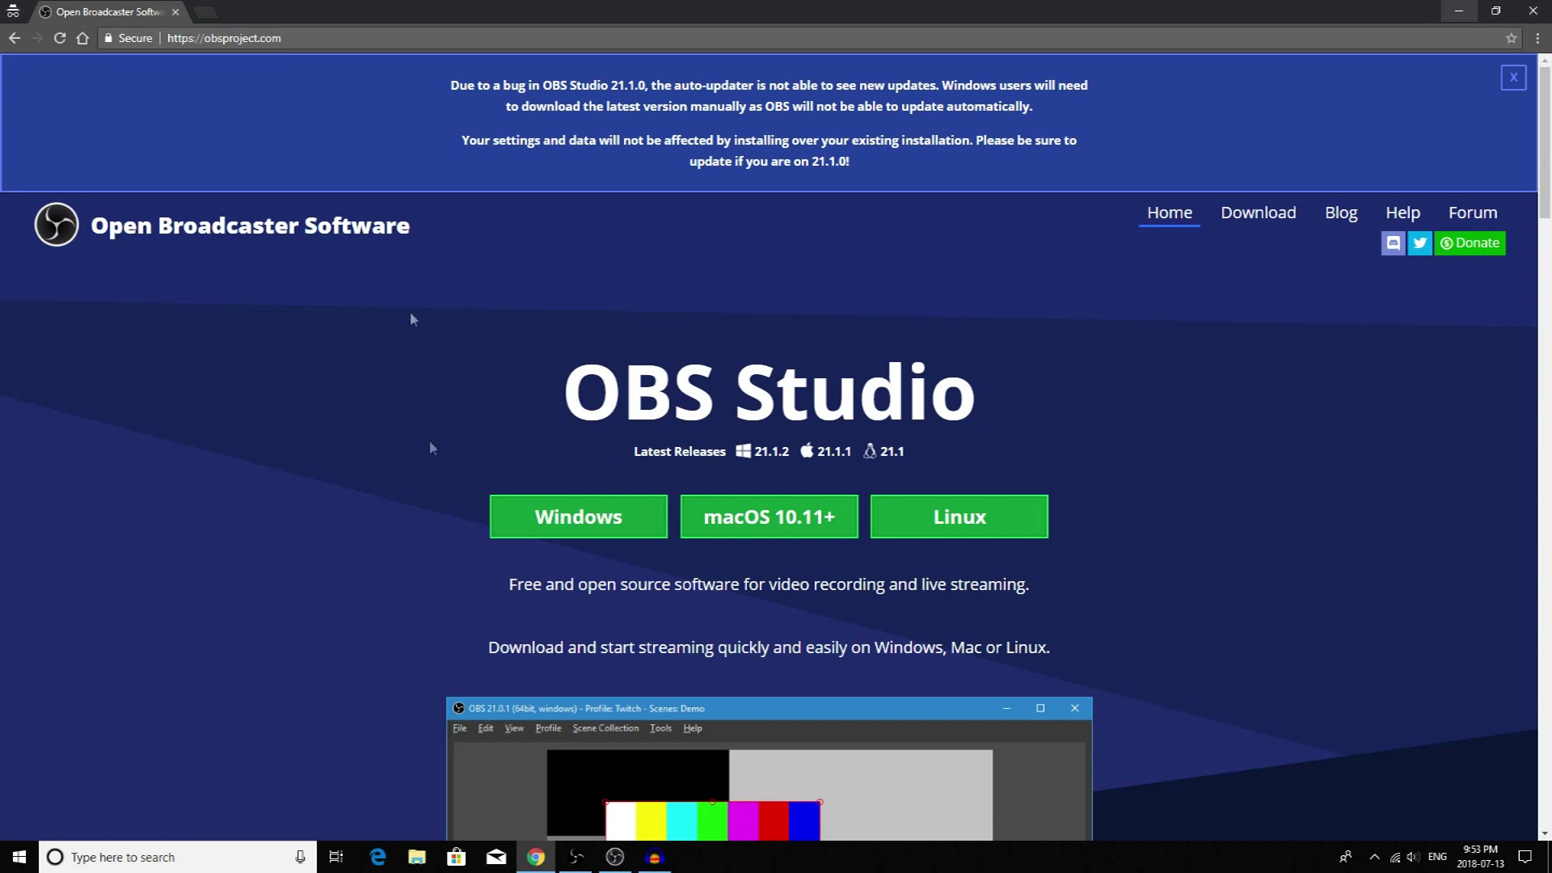
Step: Leave the OBS website in Chrome and bring the OBS Studio window forward
left_click(199, 38)
left_click(489, 400)
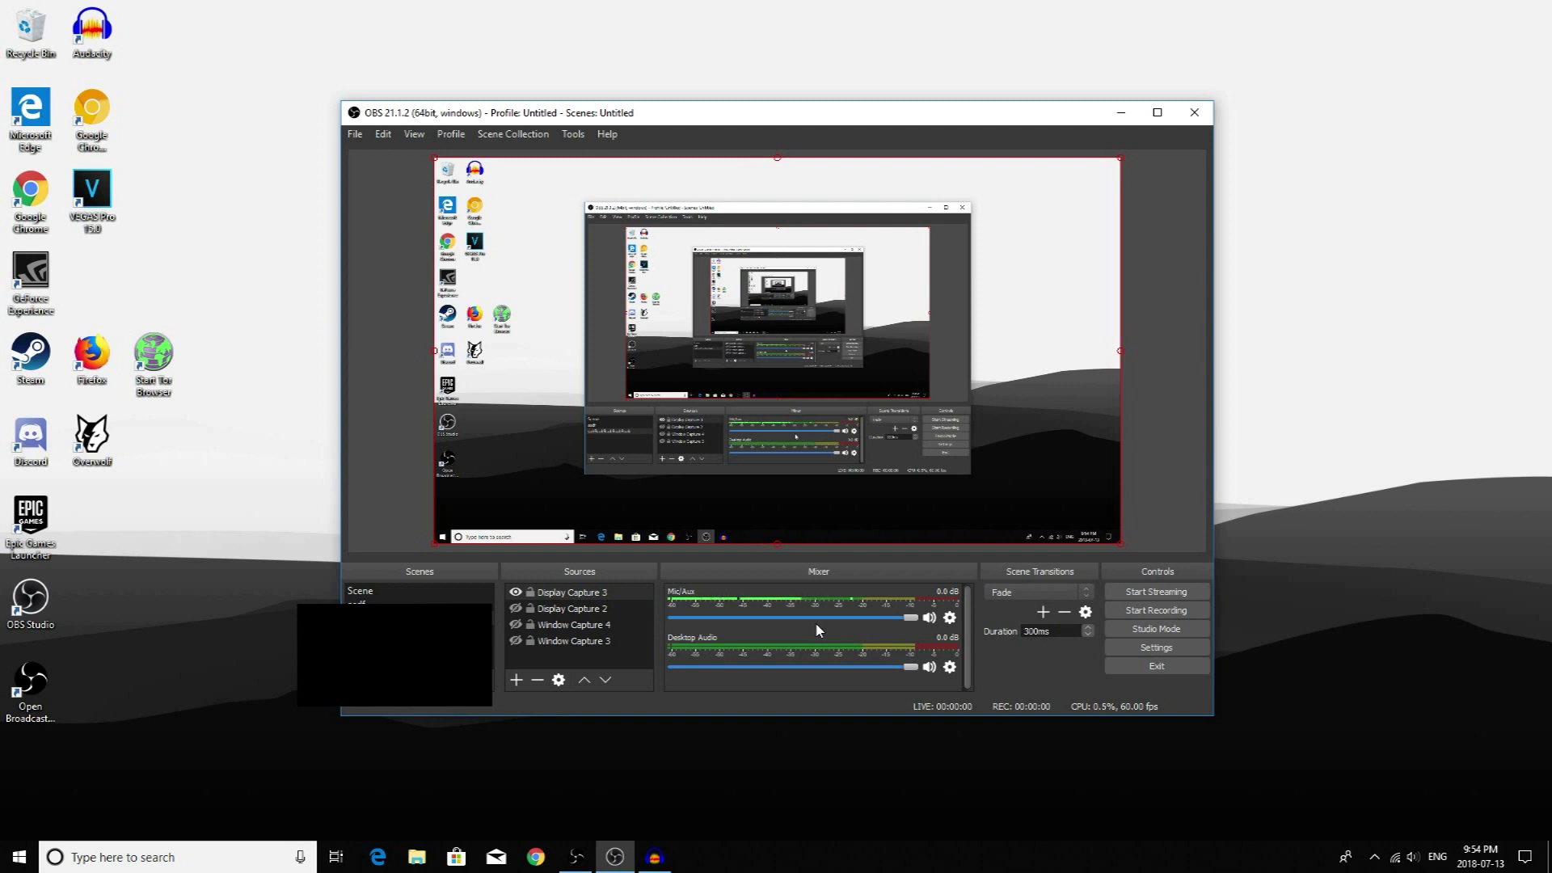
Step: Open OBS Settings on the Stream page, currently Twitch on Auto server
left_click(1154, 650)
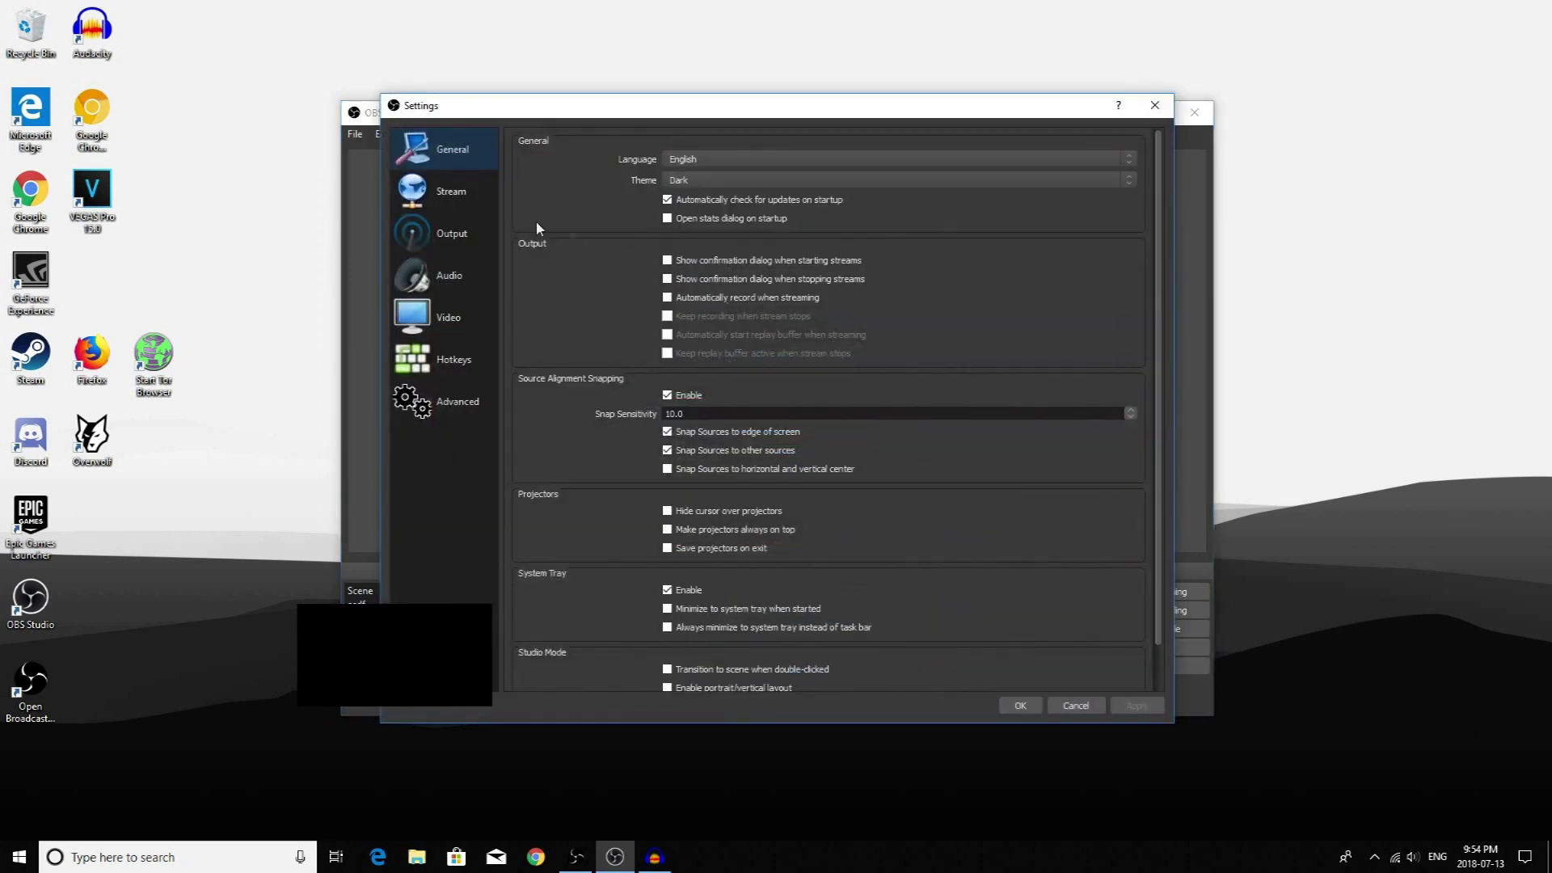
left_click(459, 191)
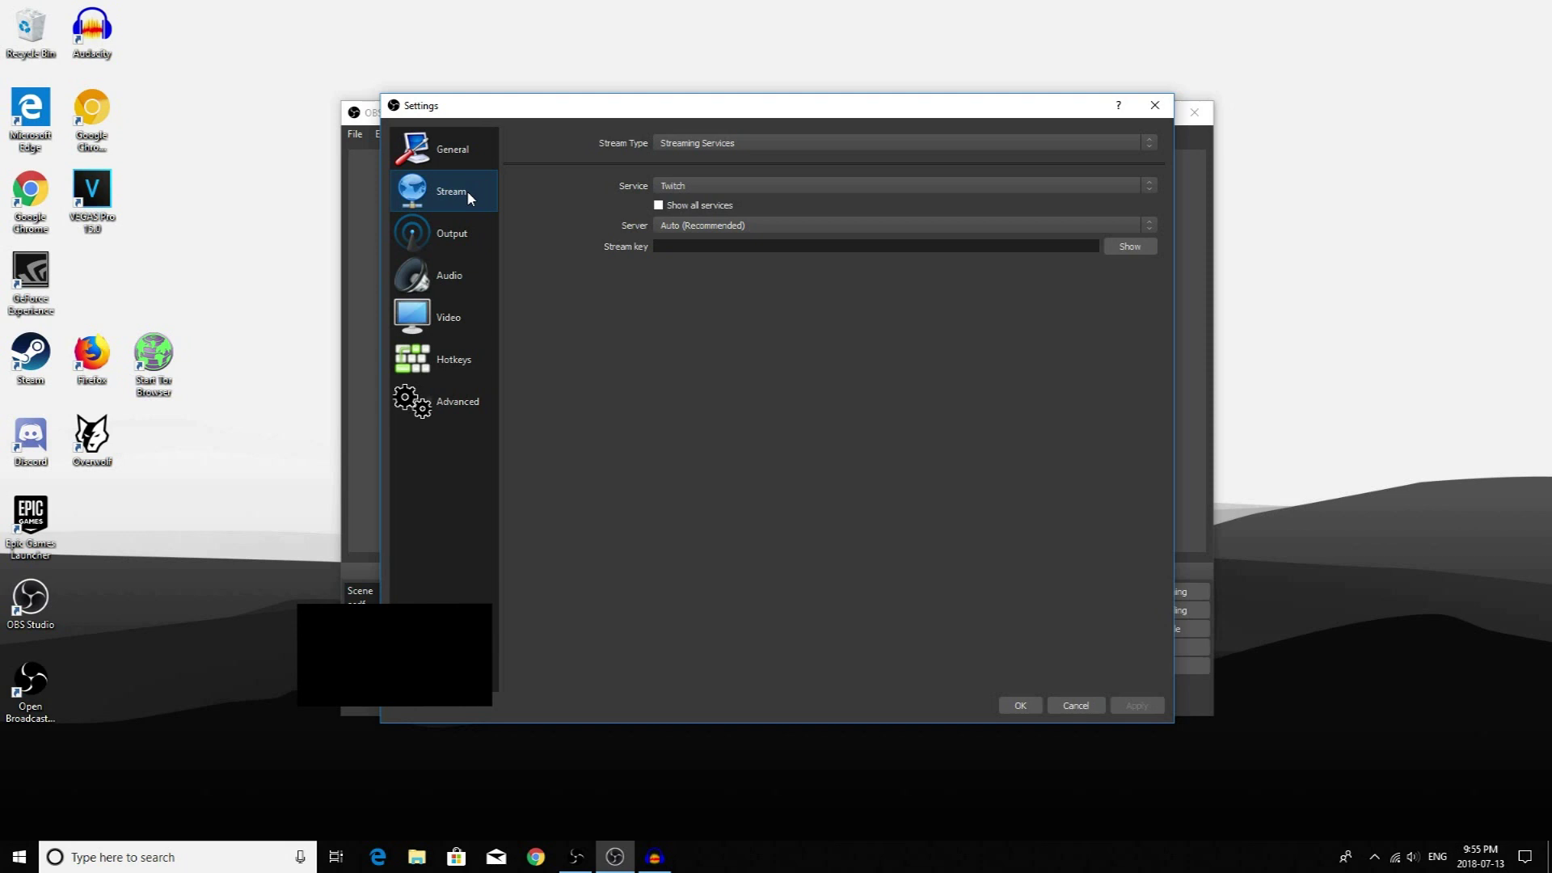
Step: Switch the service to YouTube / YouTube Gaming on Primary YouTube ingest server and save
left_click(675, 187)
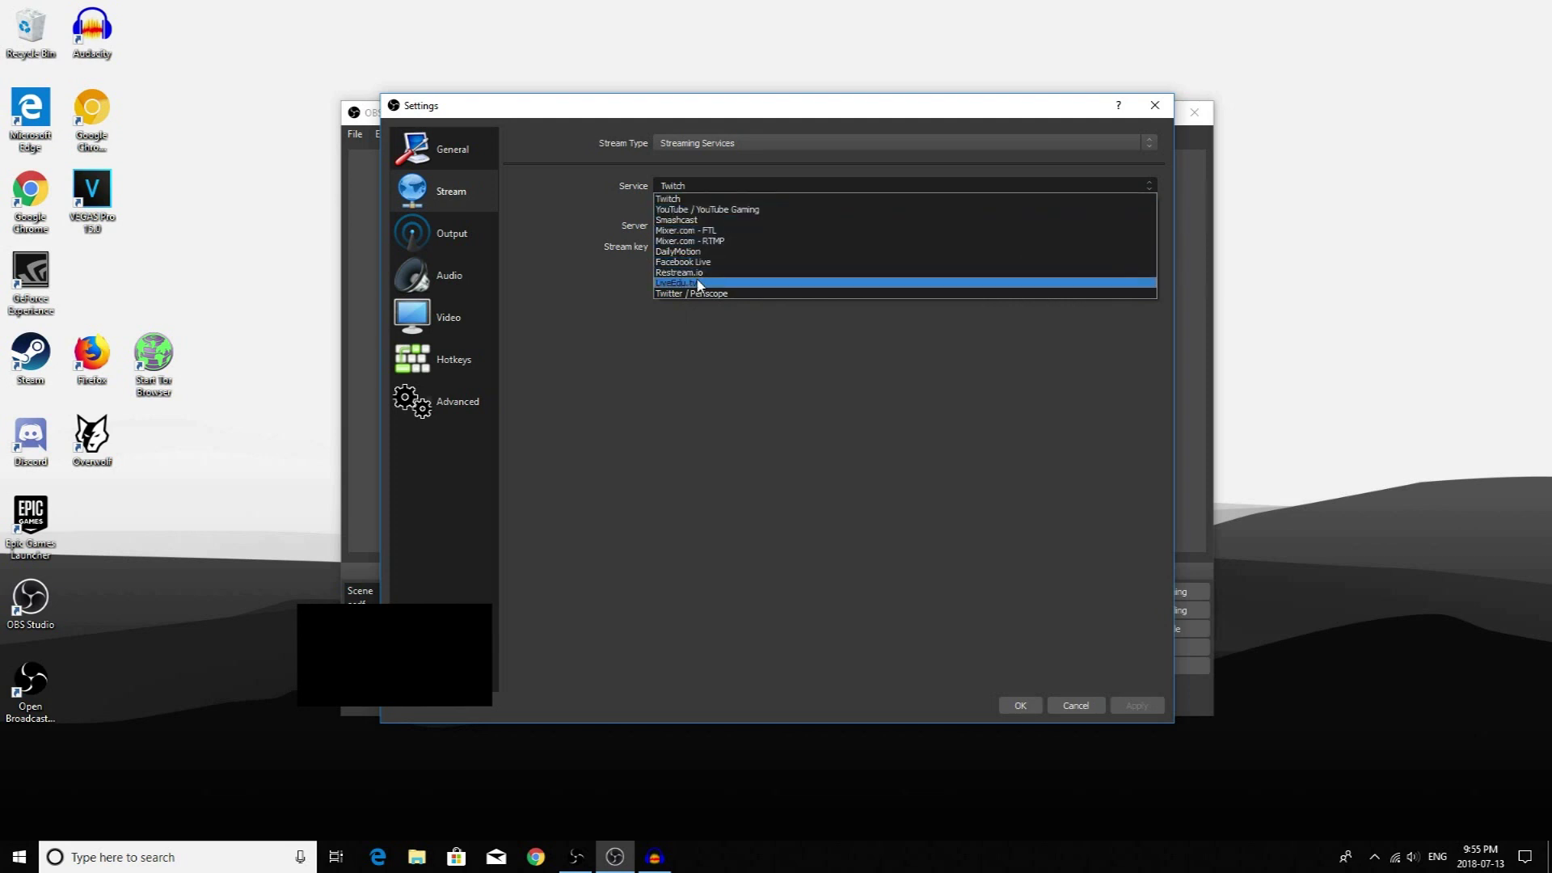
left_click(703, 209)
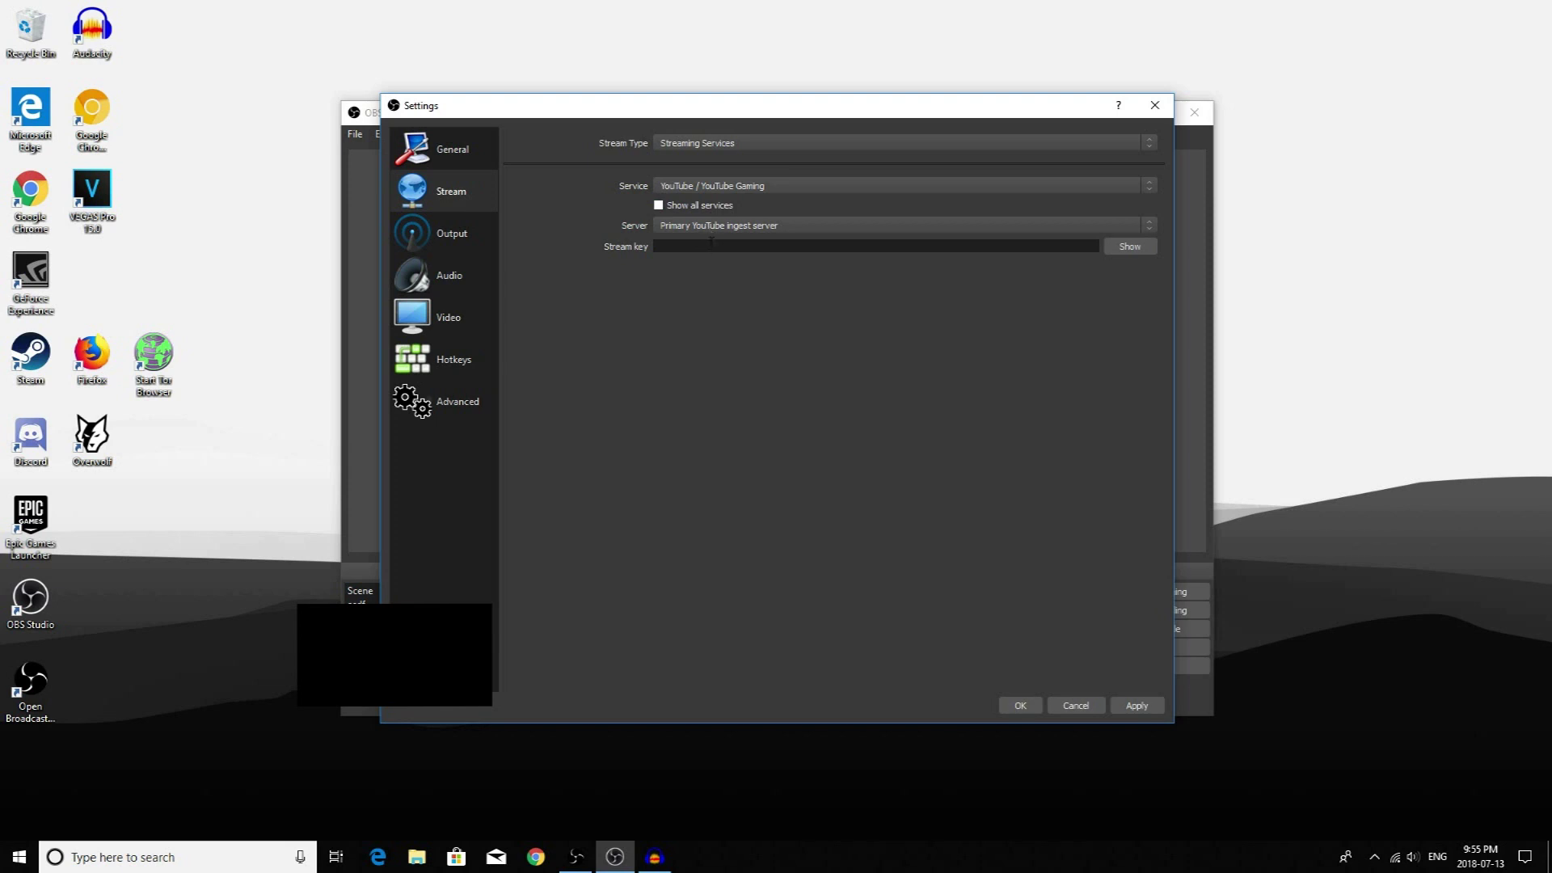
left_click(715, 232)
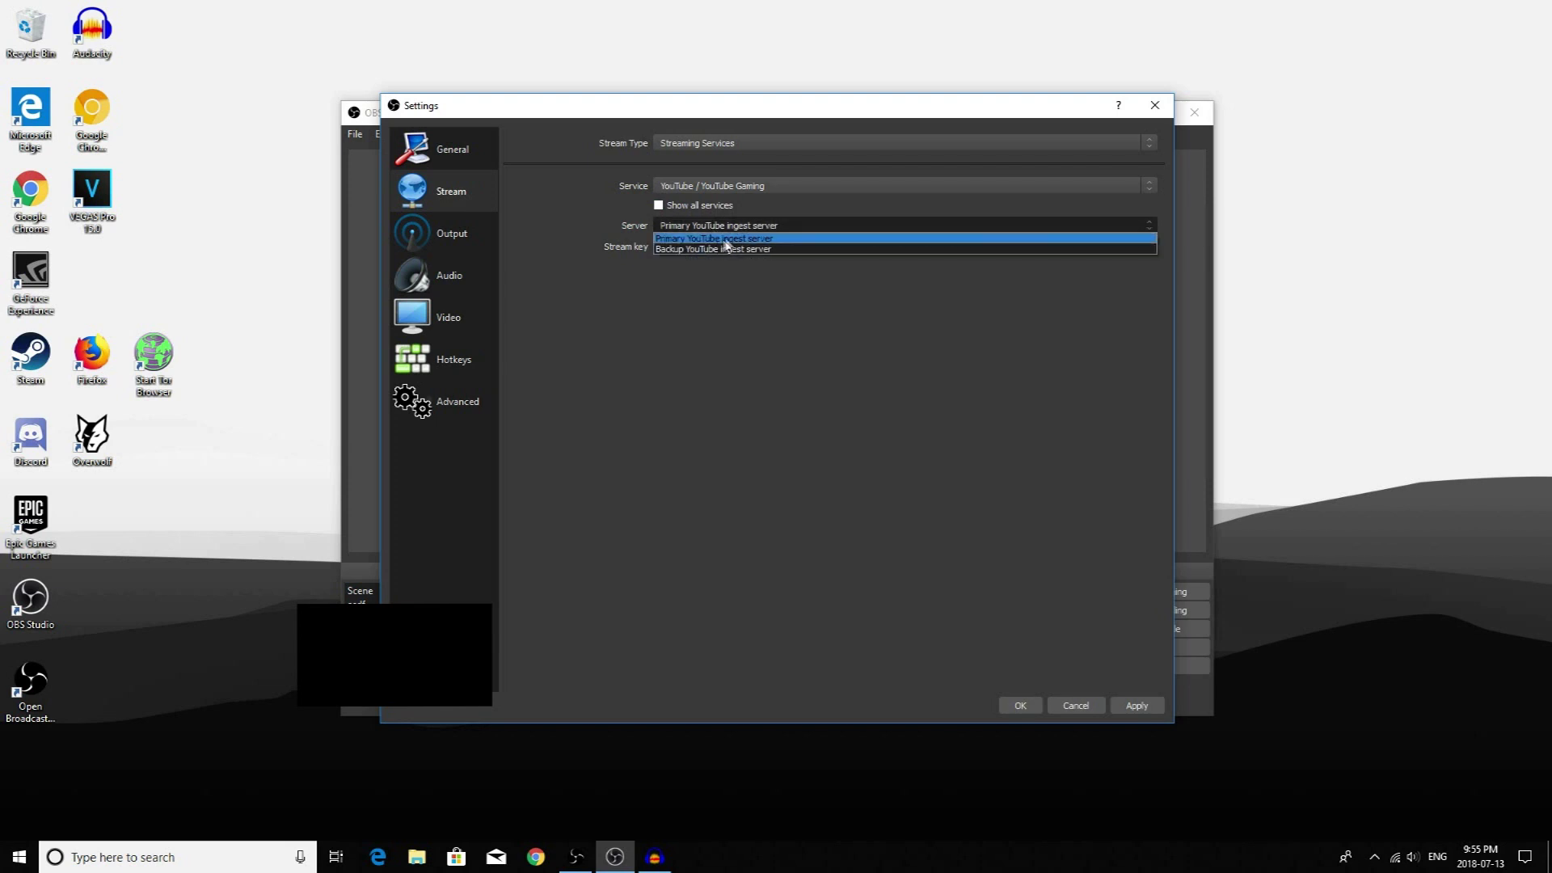
left_click(790, 249)
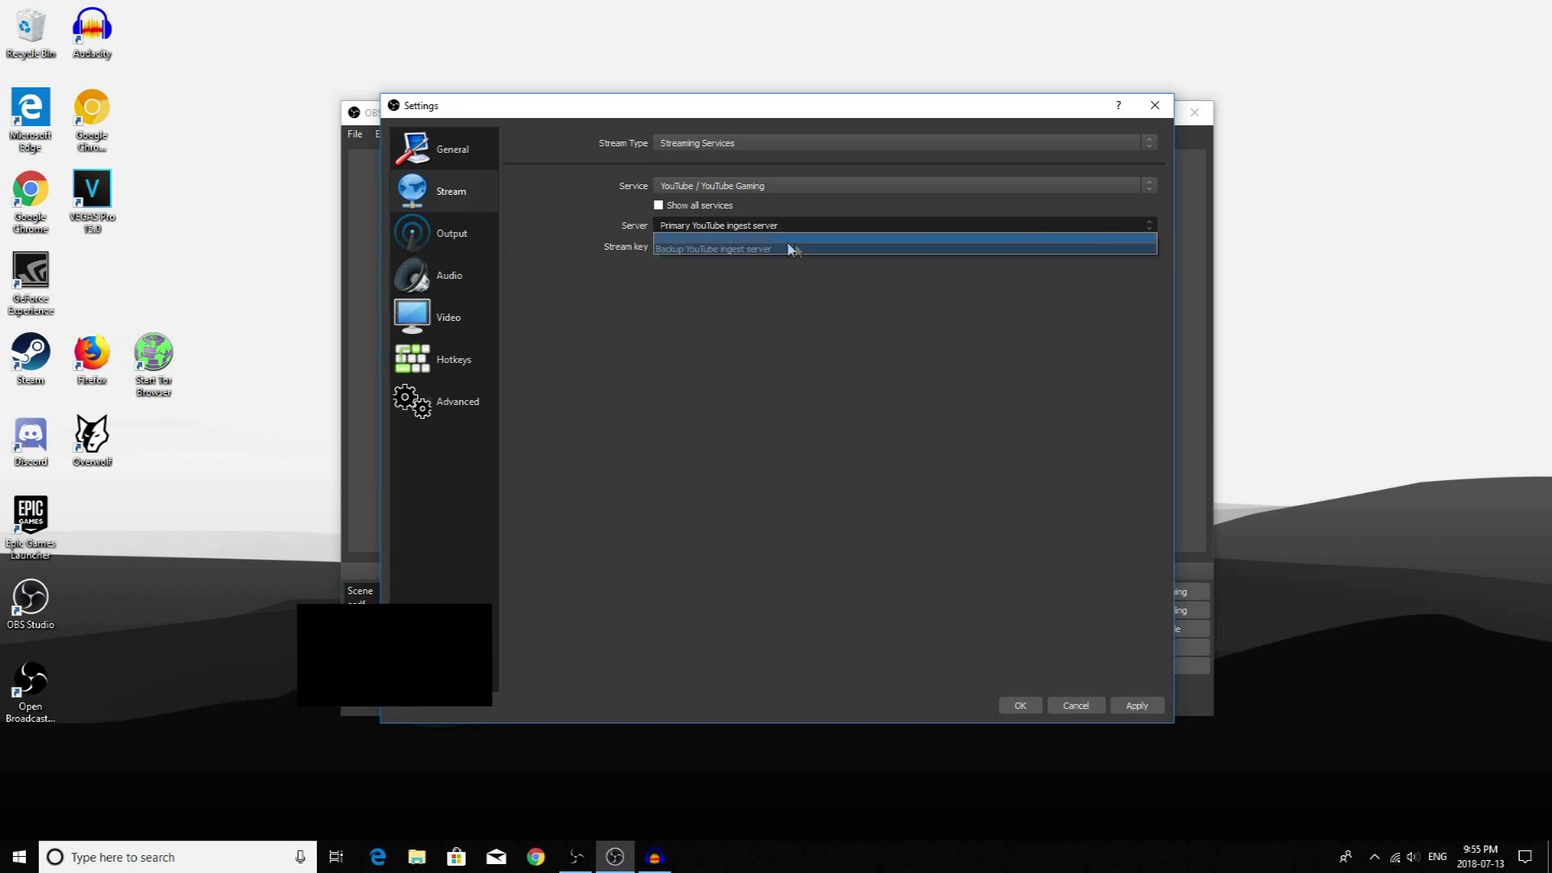
left_click(736, 239)
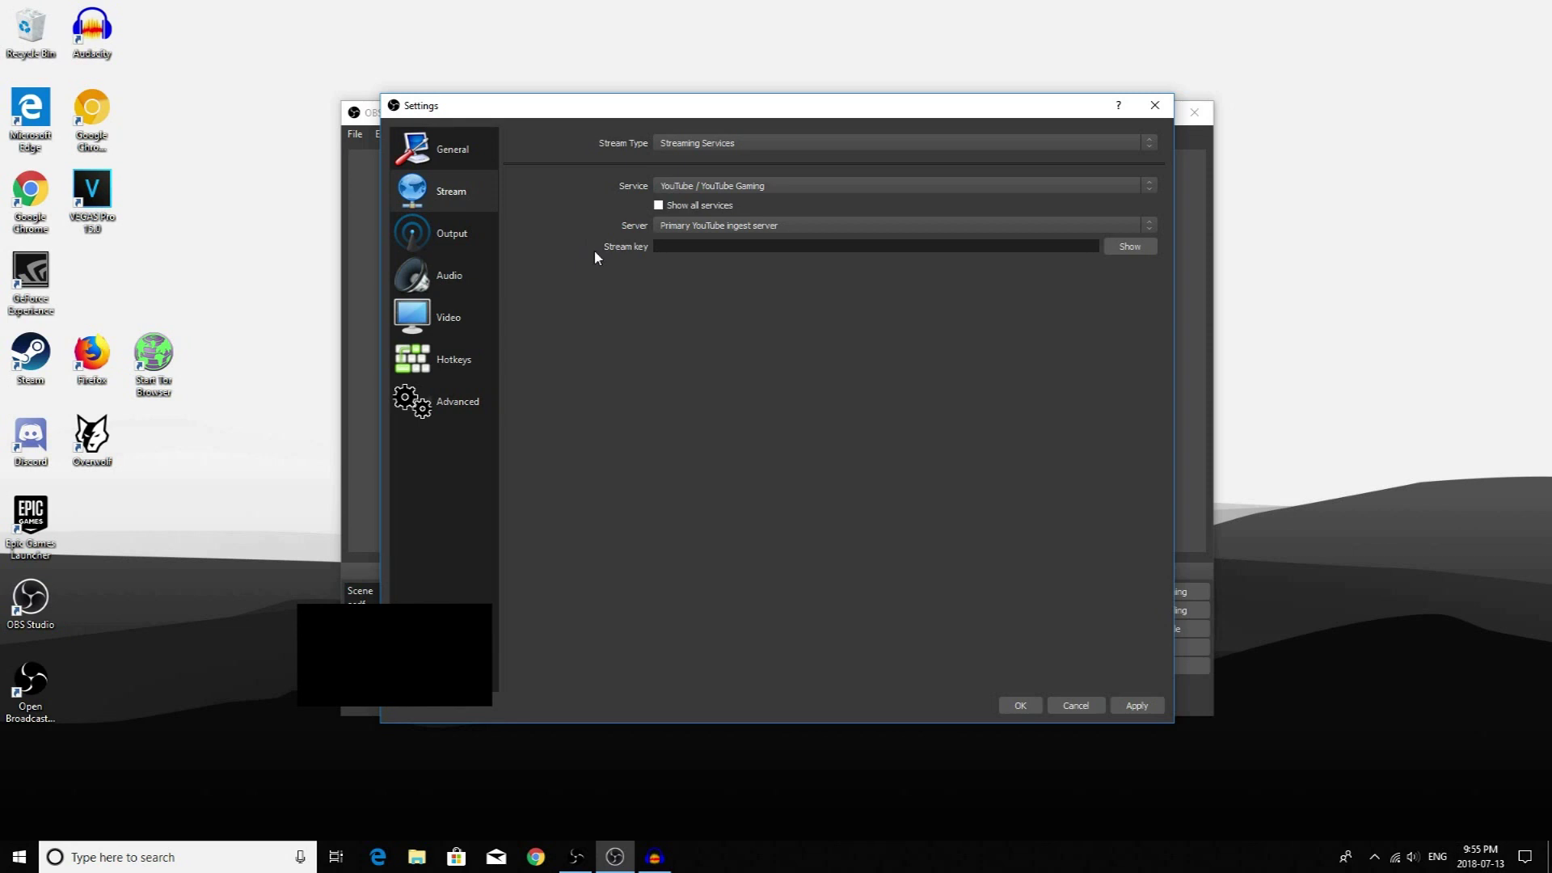
left_click(683, 245)
left_click(1020, 705)
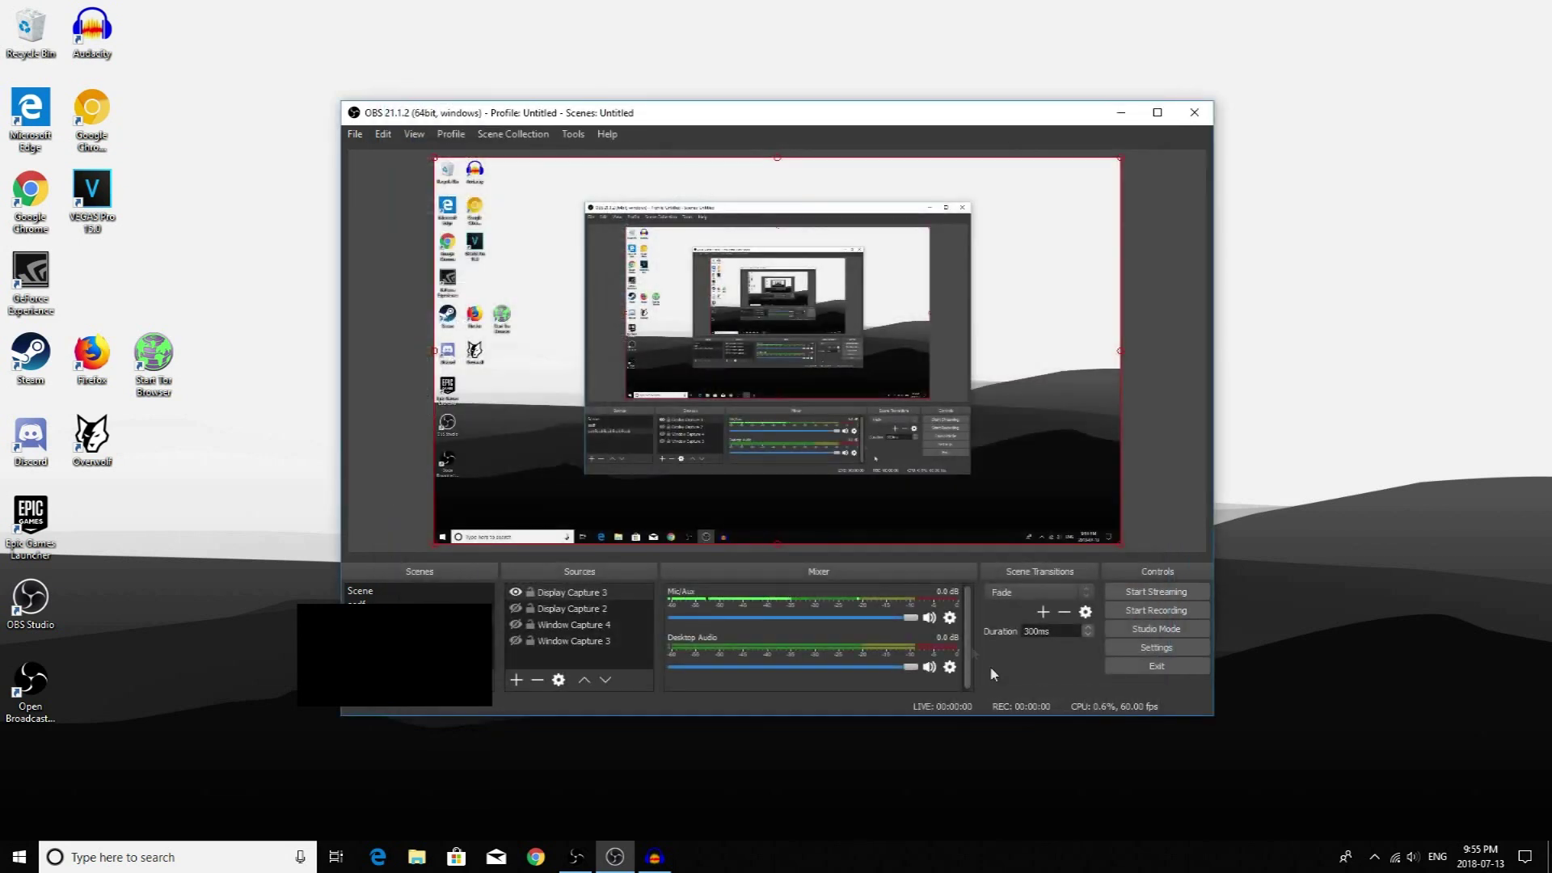
Step: Reopen Settings and confirm the Output video bitrate stays at 5000
left_click(1142, 645)
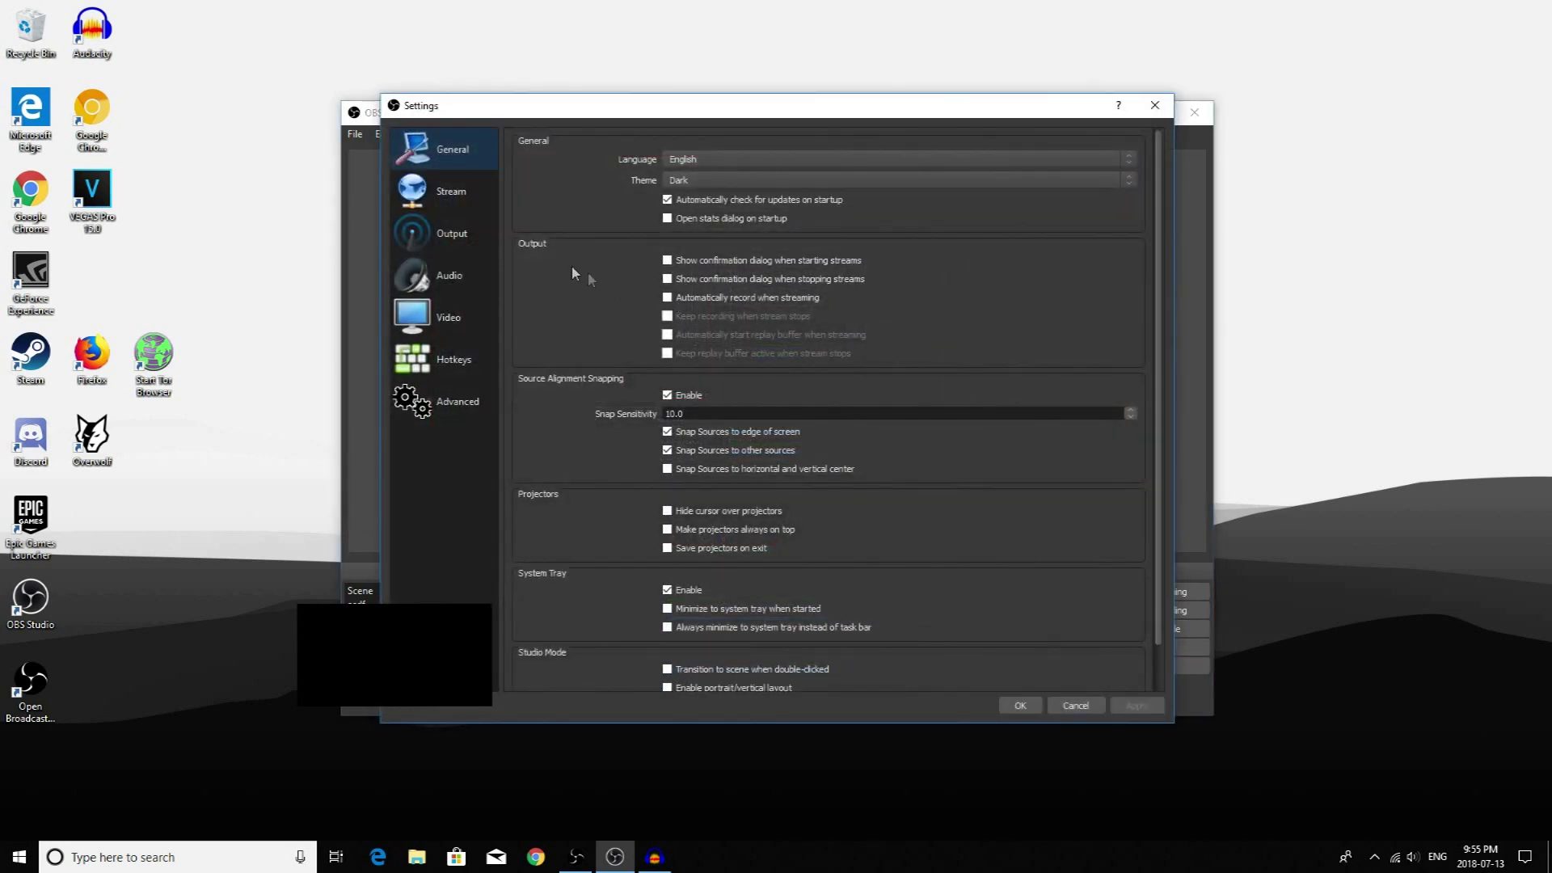
left_click(463, 239)
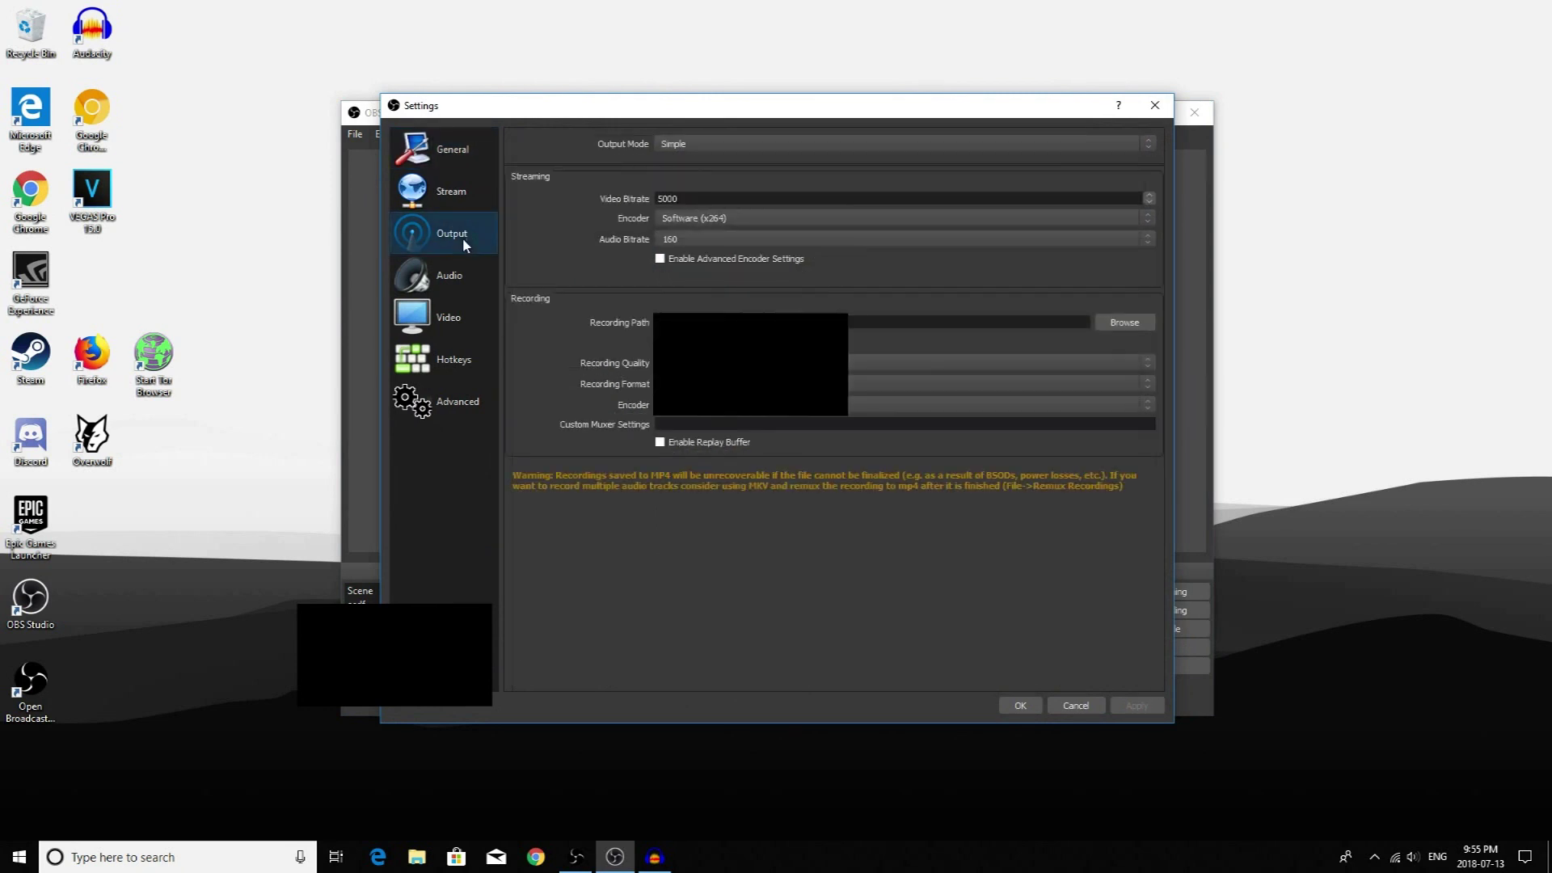
double_click(659, 201)
left_click(700, 201)
left_click_drag(695, 202, 657, 201)
left_click(603, 213)
key("ctrl+a")
key("Right")
Step: Keep the Audio sample rate at 44.1khz
left_click(469, 276)
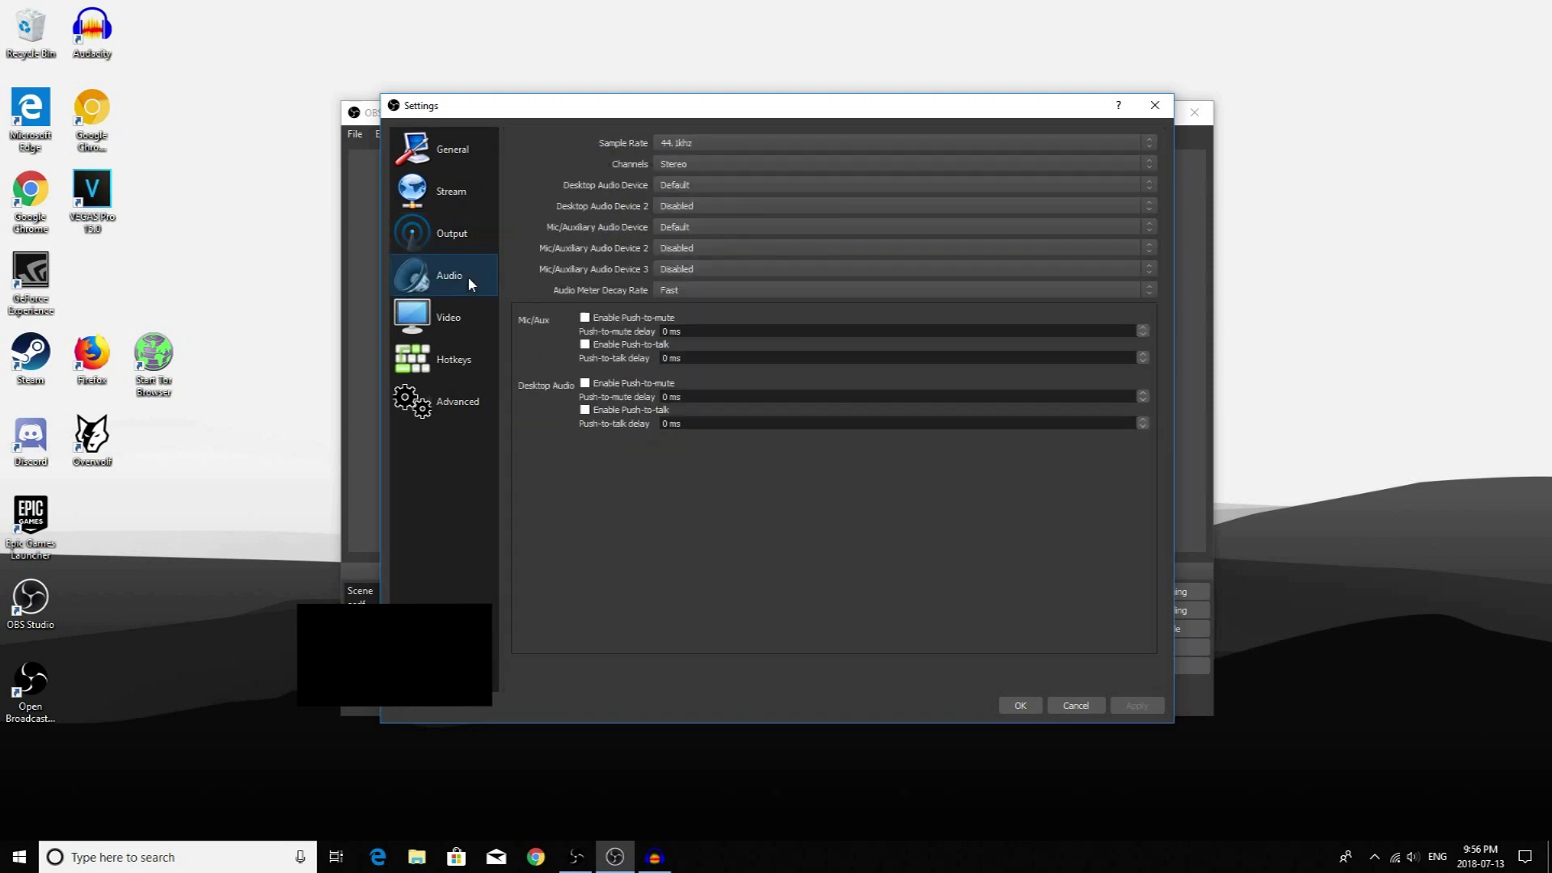
left_click(724, 143)
left_click(713, 156)
Step: Leave the Video base resolution at 1920x1080 with 60 FPS and close Settings
left_click(440, 322)
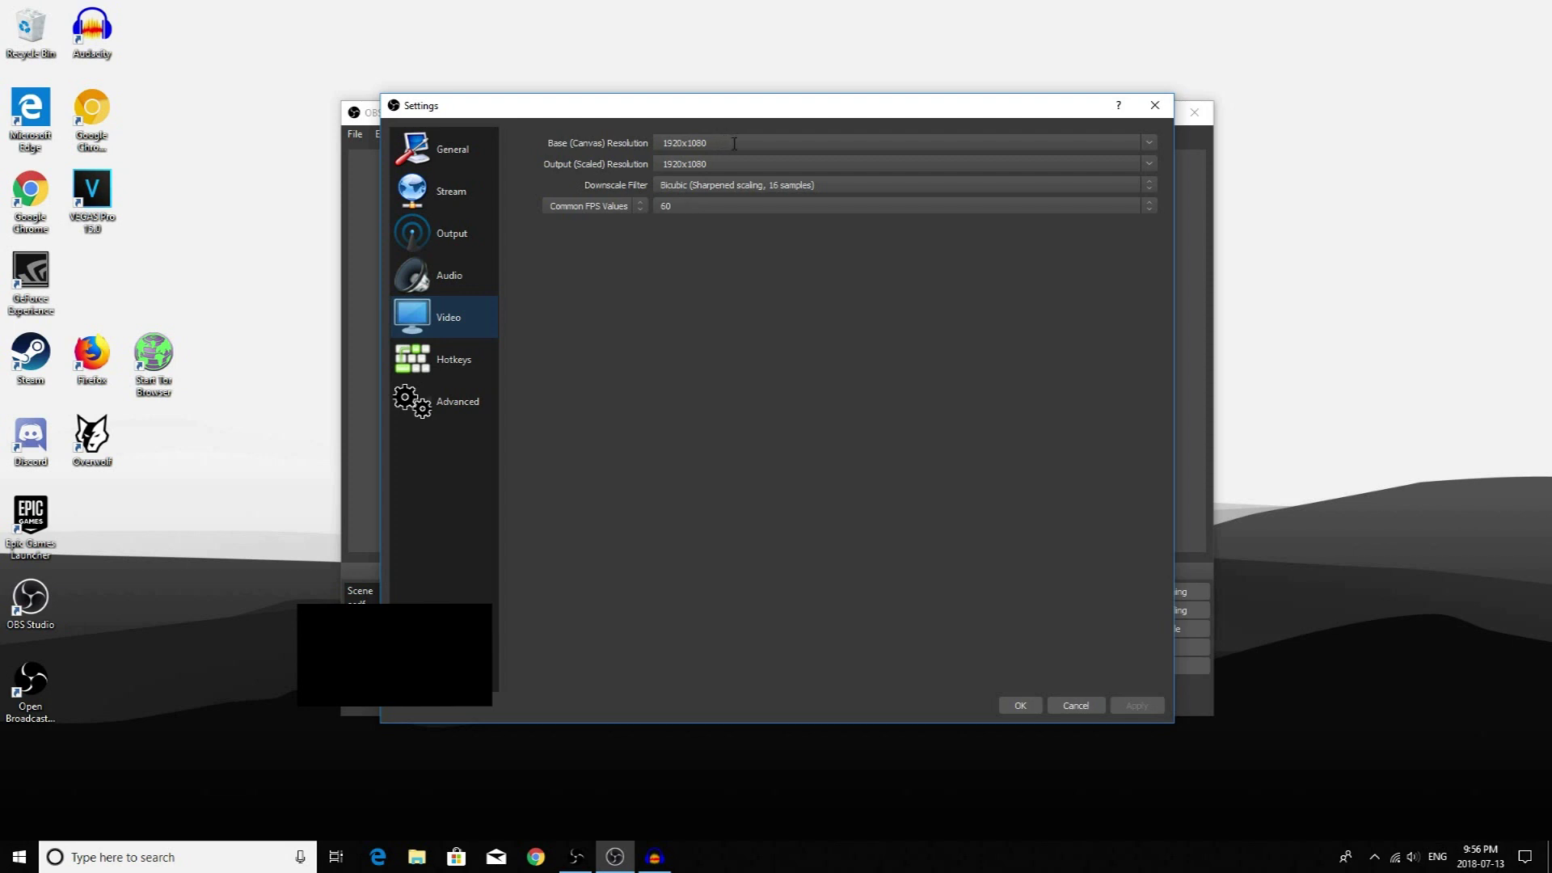
left_click(1149, 146)
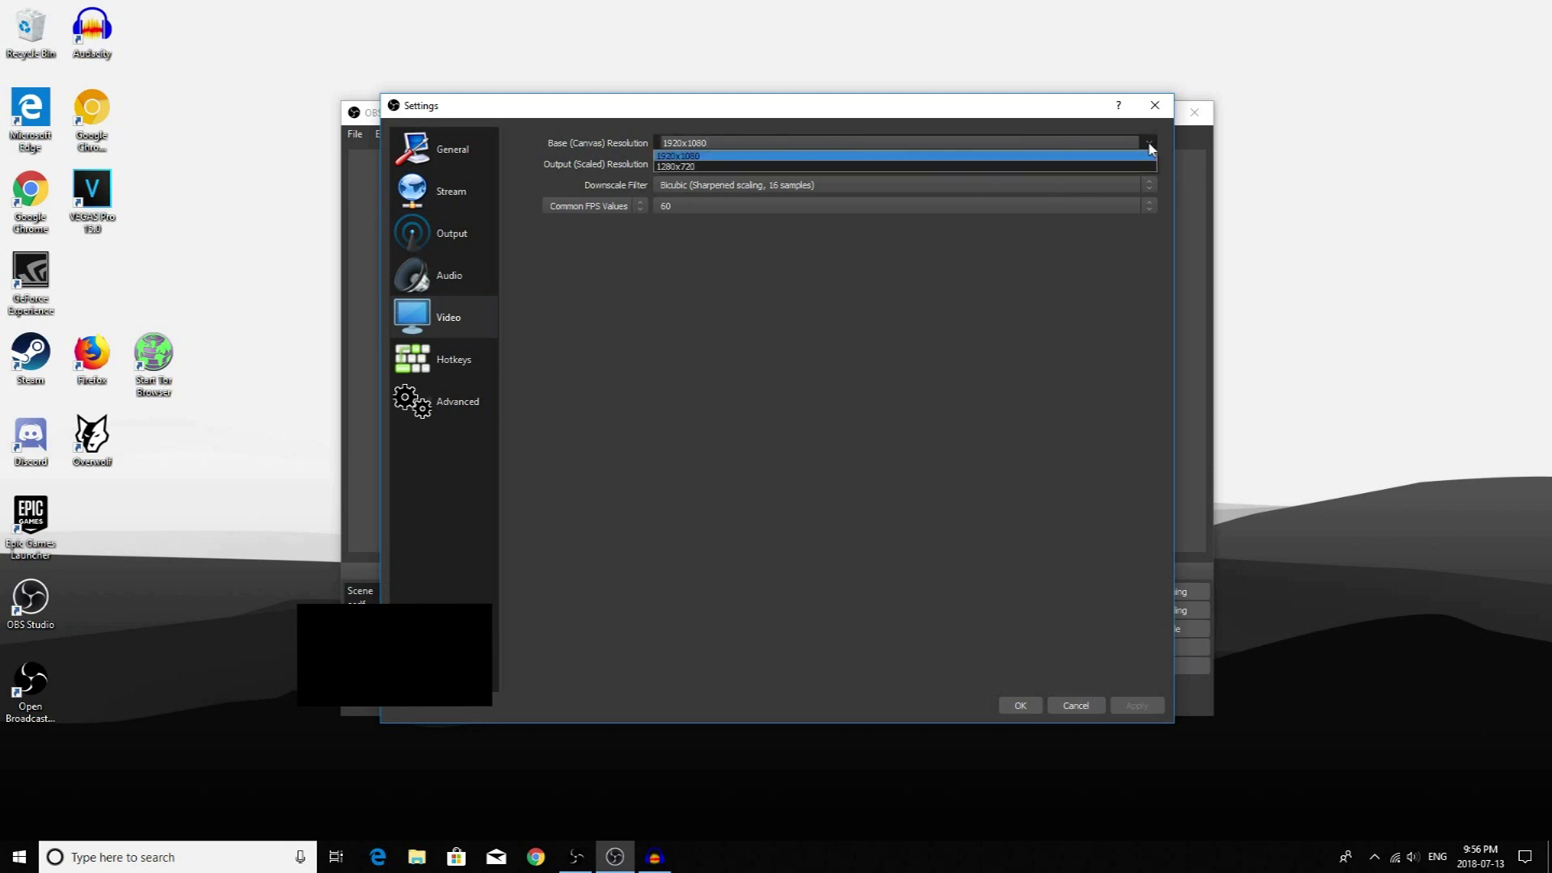
left_click(700, 167)
left_click(682, 289)
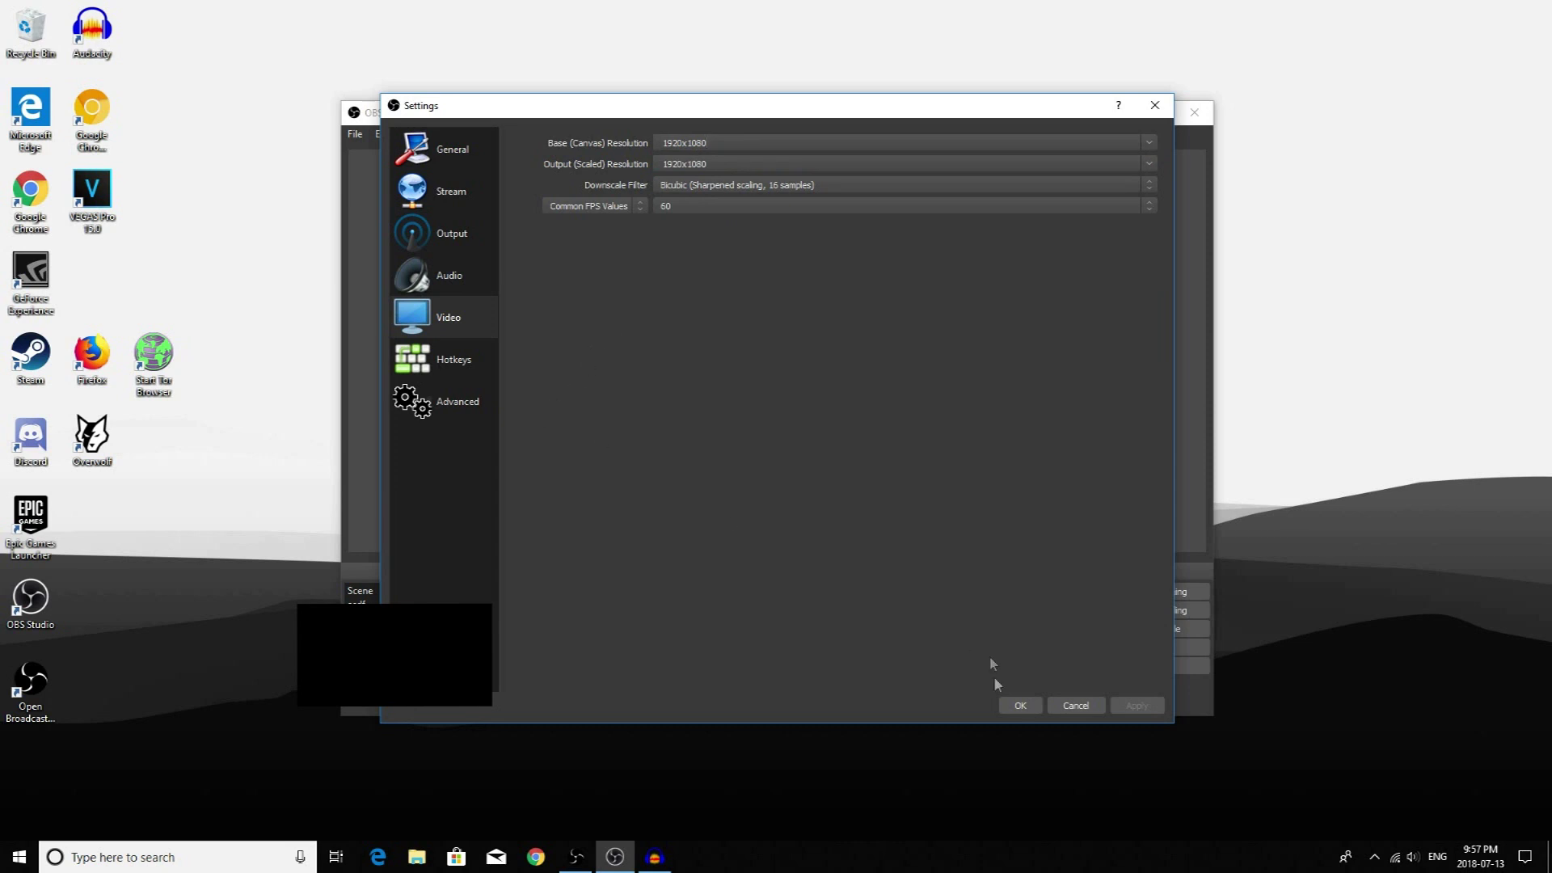
left_click(1020, 706)
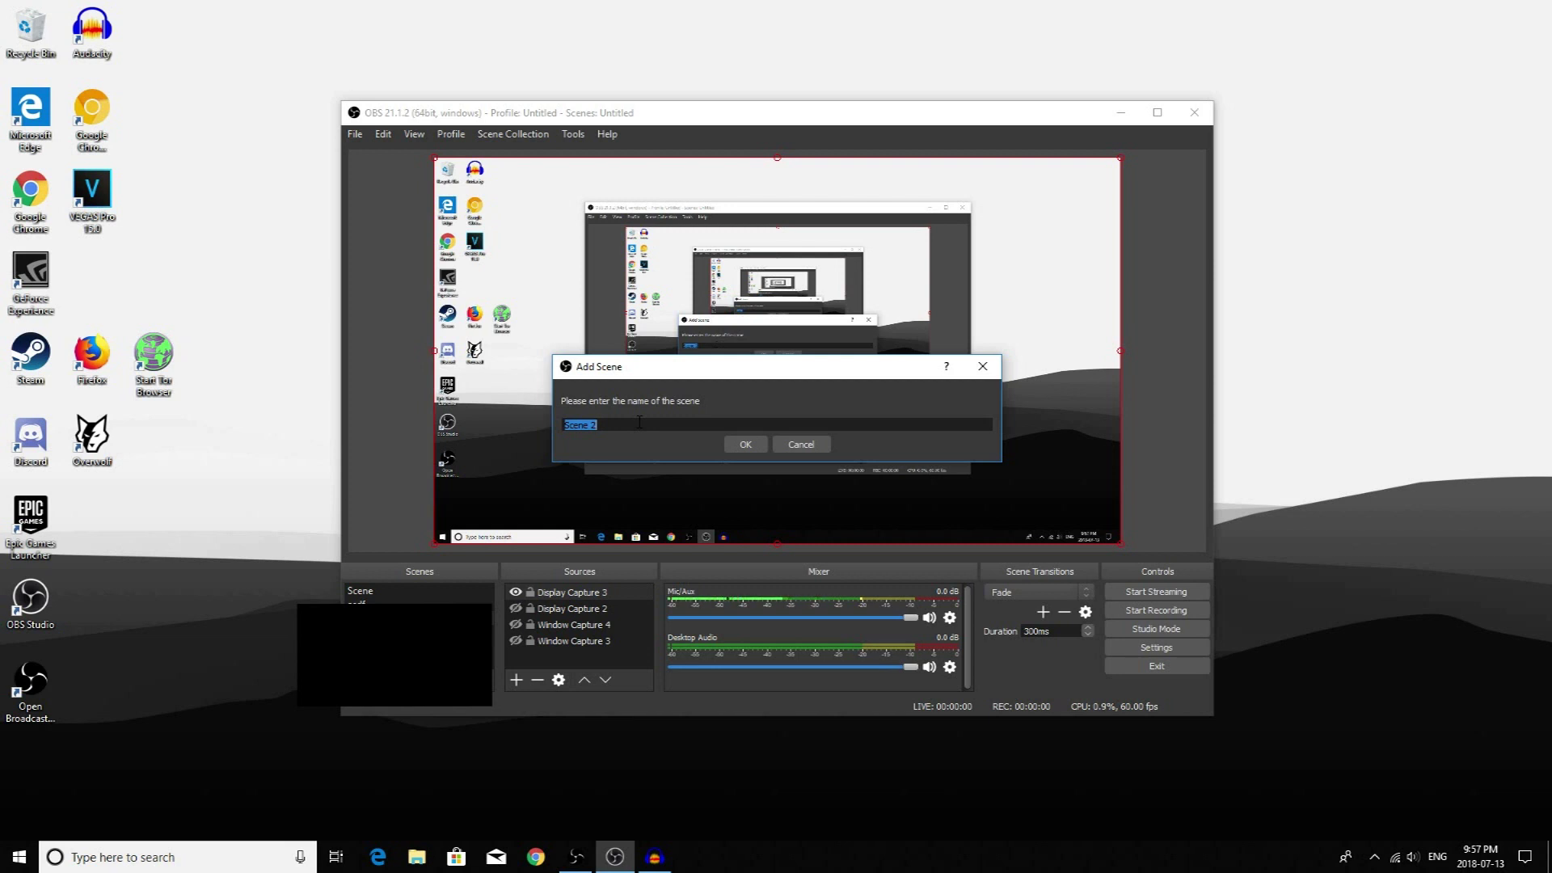
Step: Name the new scene 'Test' and confirm it
type("Test")
left_click(760, 444)
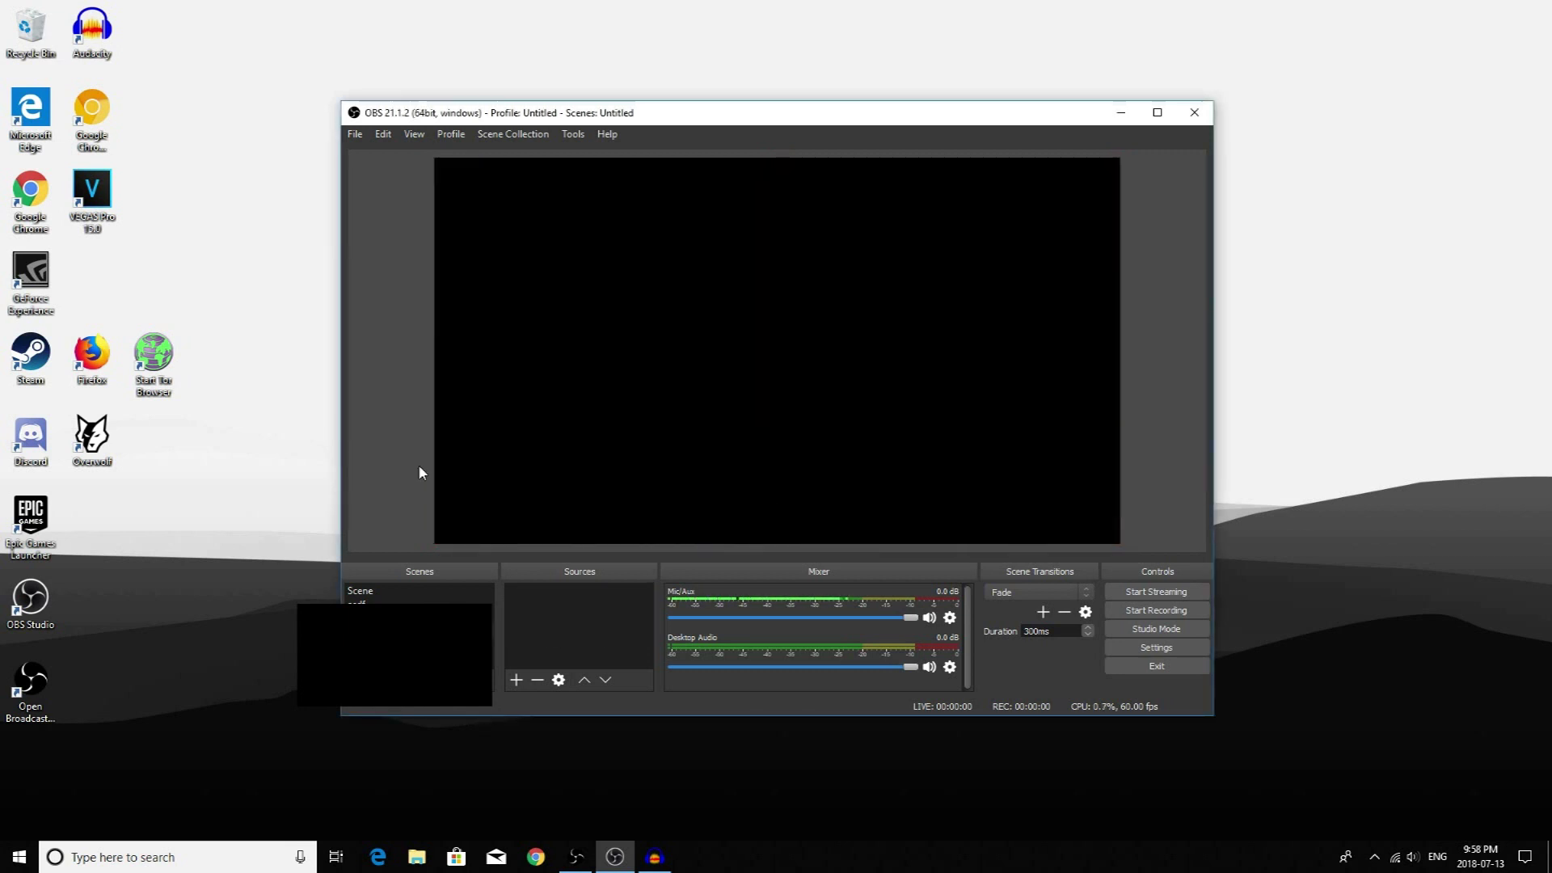
Step: Bring up the Add submenu of source types from the empty Sources list
right_click(567, 607)
mouse_move(611, 613)
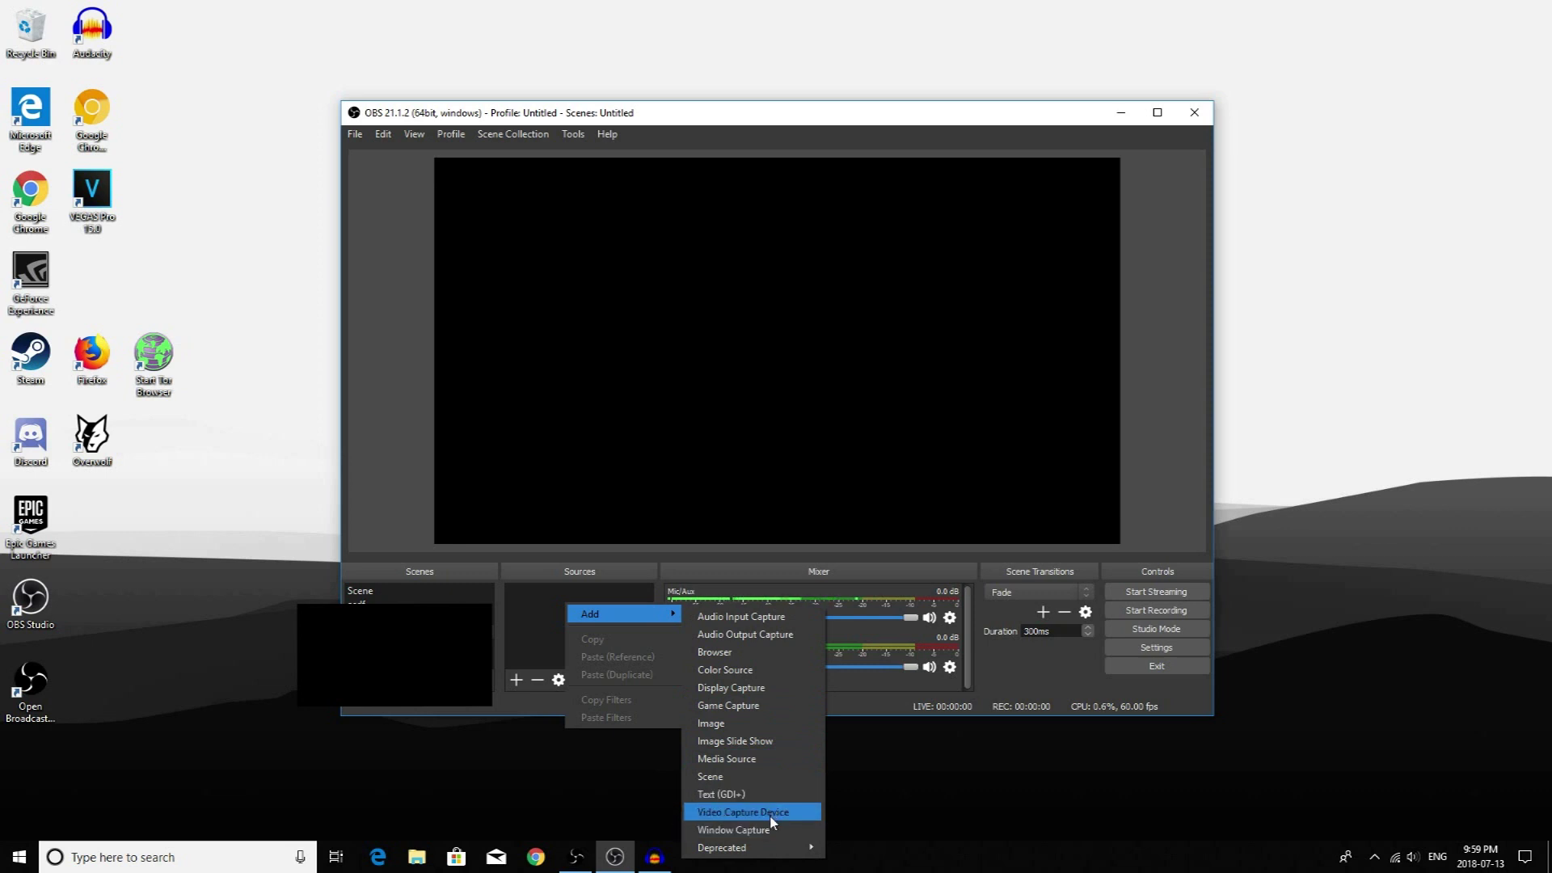
Step: Create a Display Capture source named 'Example'
left_click(772, 688)
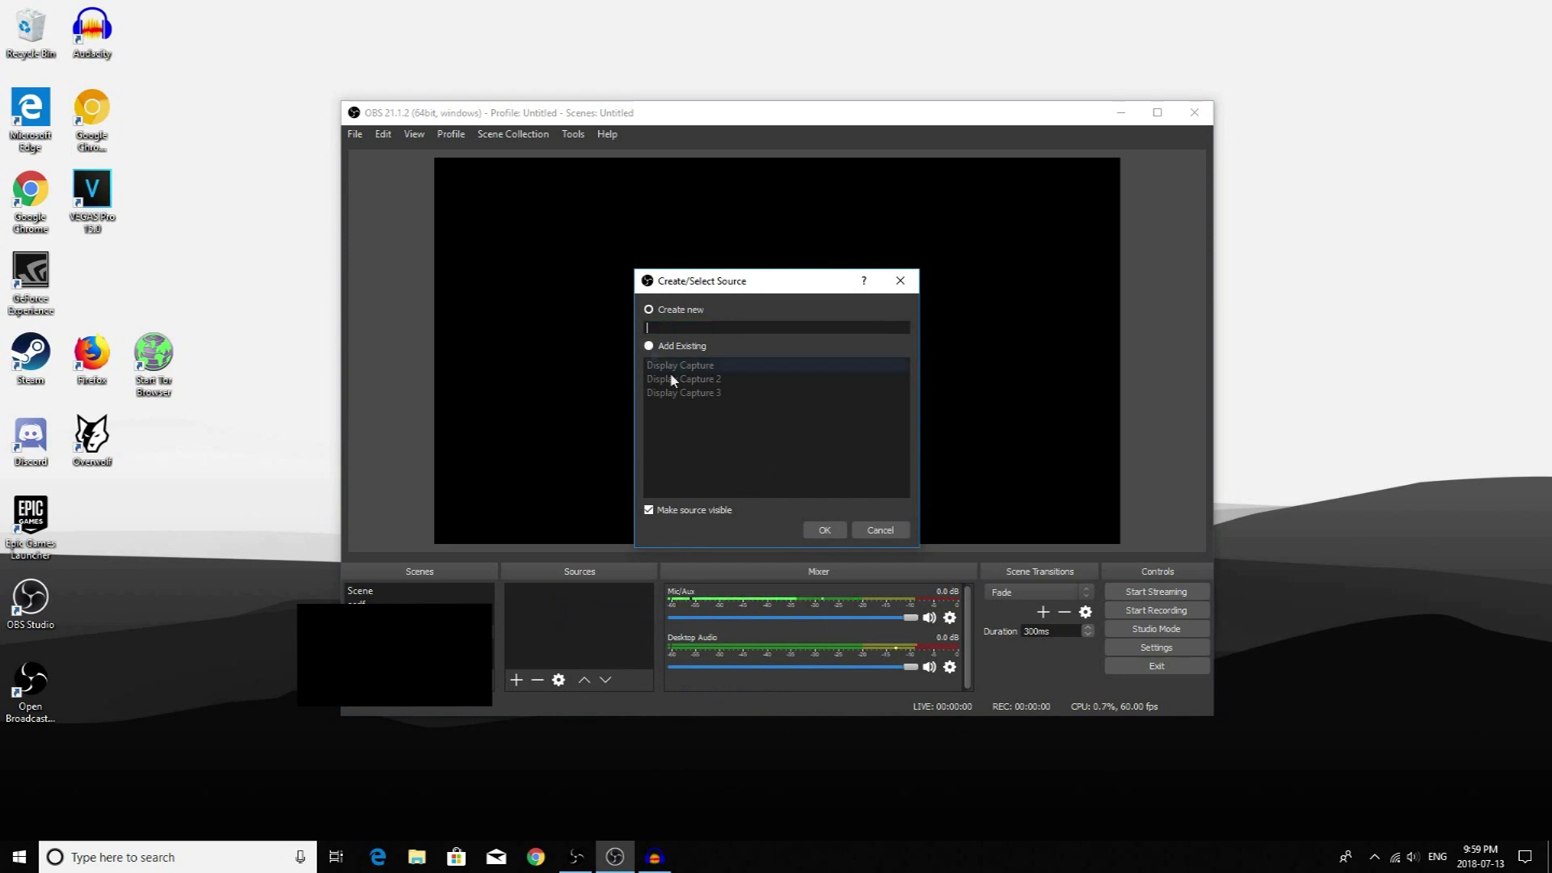
key("BackSpace")
type("Example")
left_click(829, 530)
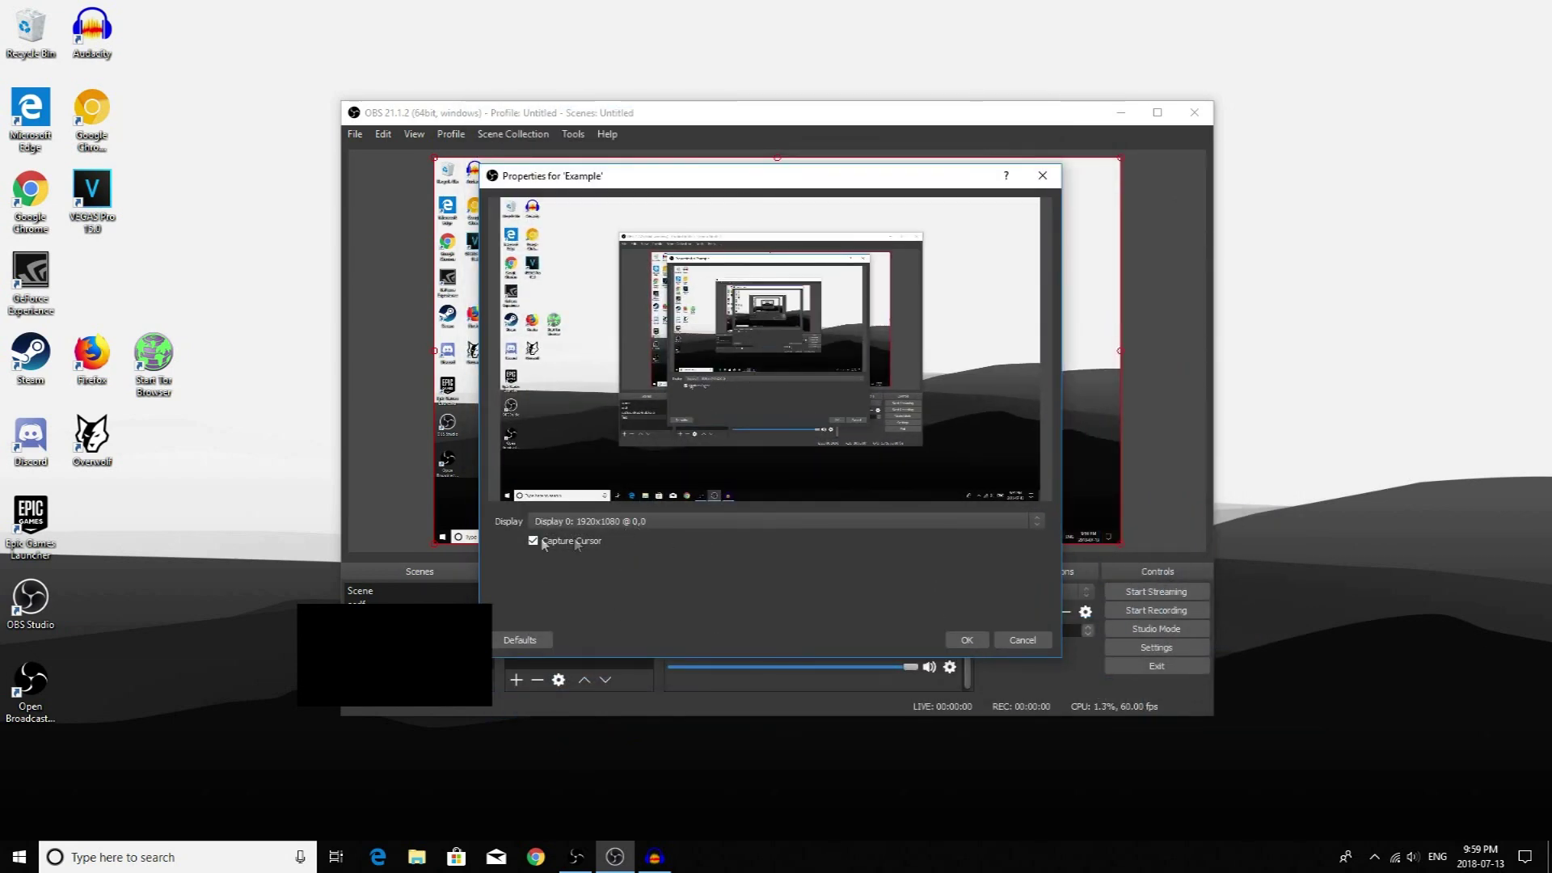
Step: Capture Display 0 and turn off Capture Cursor
left_click(657, 527)
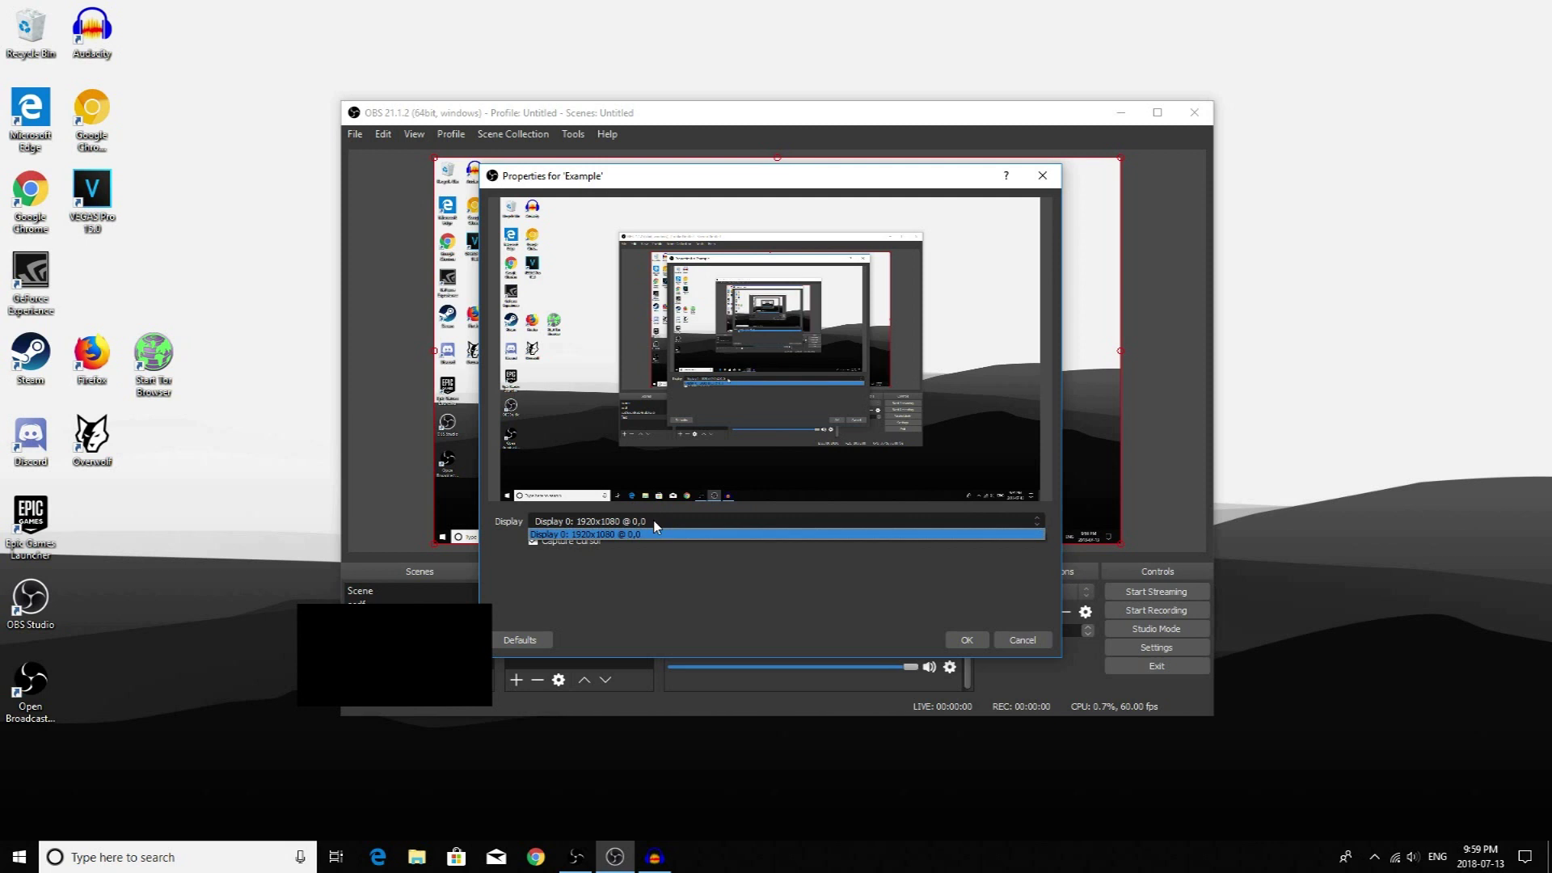
left_click(646, 531)
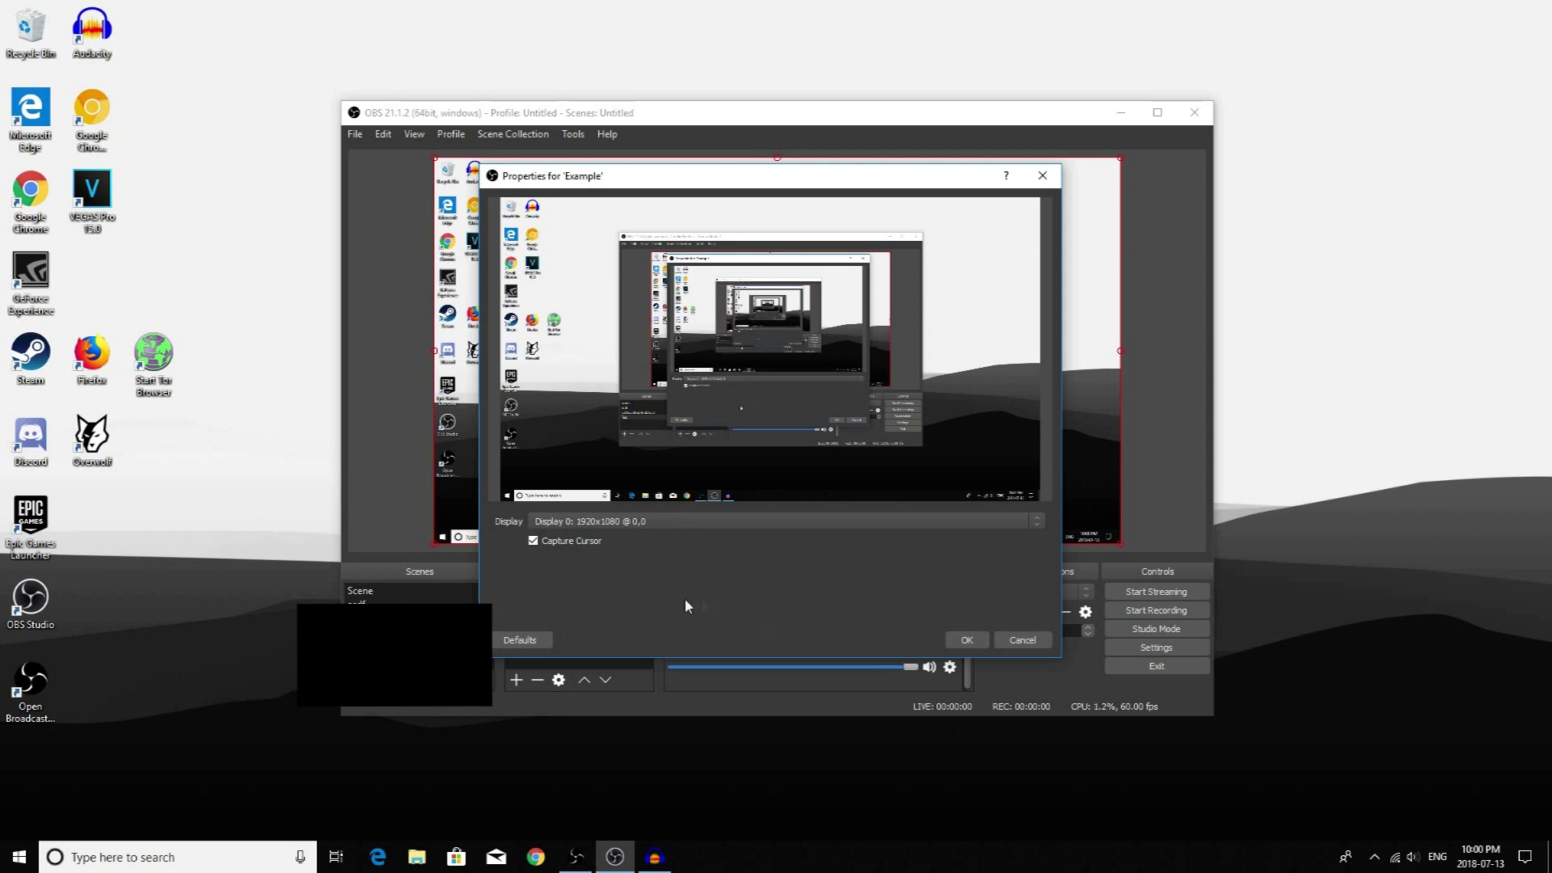
left_click(555, 544)
Step: Confirm the Example source's properties so it appears in the scene's sources
left_click(966, 639)
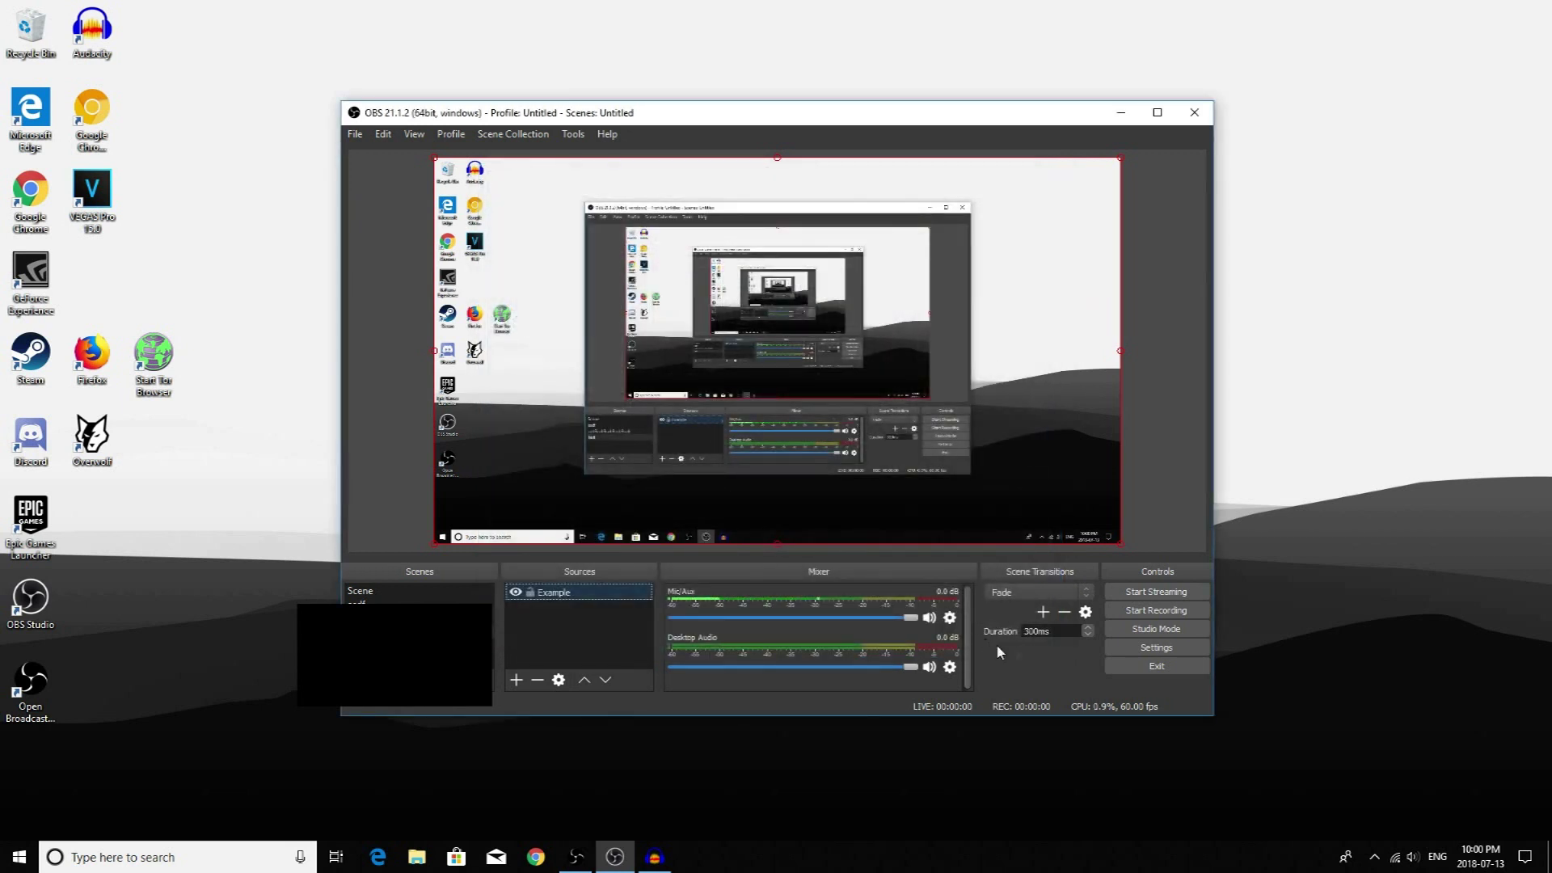